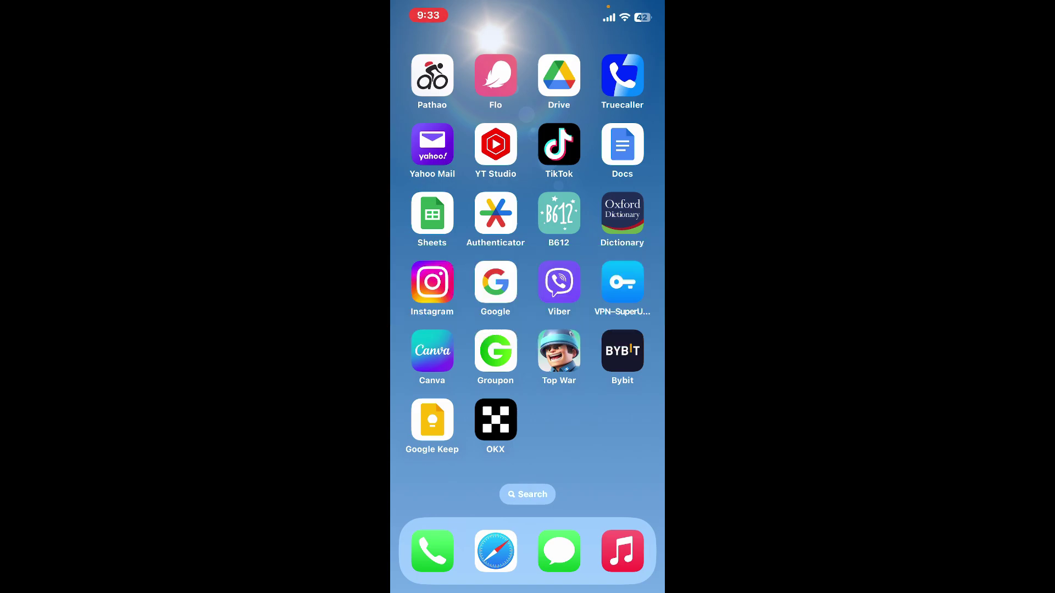
- Open the notification preferences from the OKX account's user center
{"action": "left_click", "coordinate": [495, 420]}
{"action": "scroll", "coordinate": [527, 330], "scroll_direction": "up", "scroll_amount": 5}
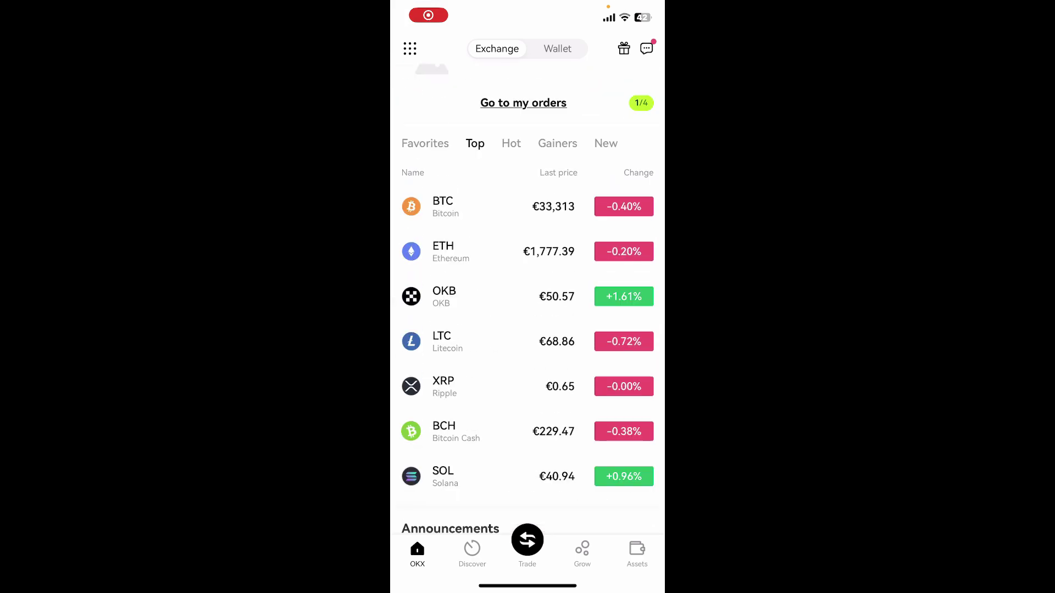
{"action": "scroll", "coordinate": [527, 330], "scroll_direction": "up", "scroll_amount": 3}
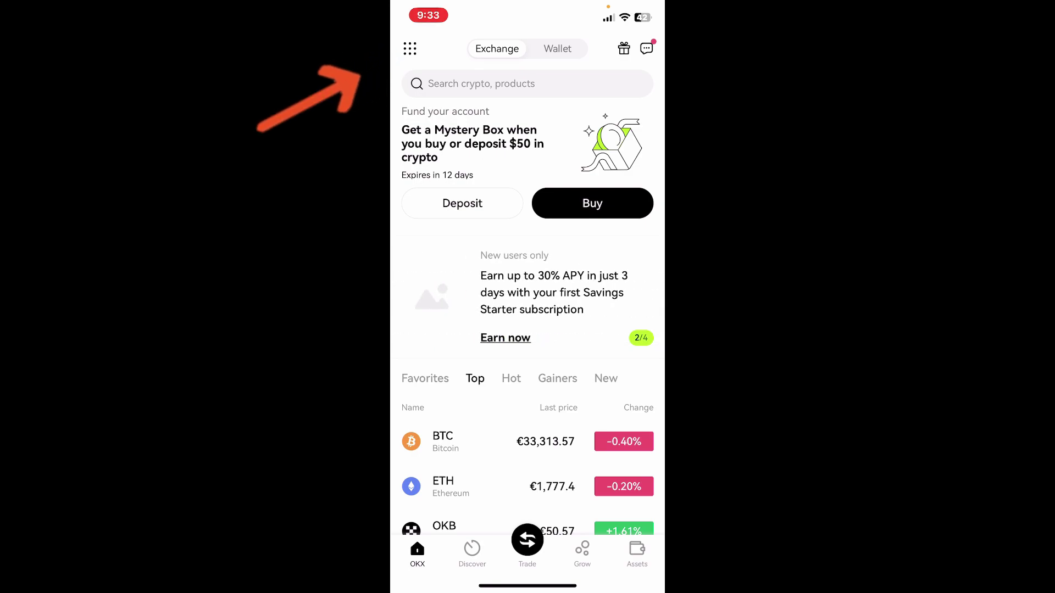
{"action": "left_click", "coordinate": [410, 49]}
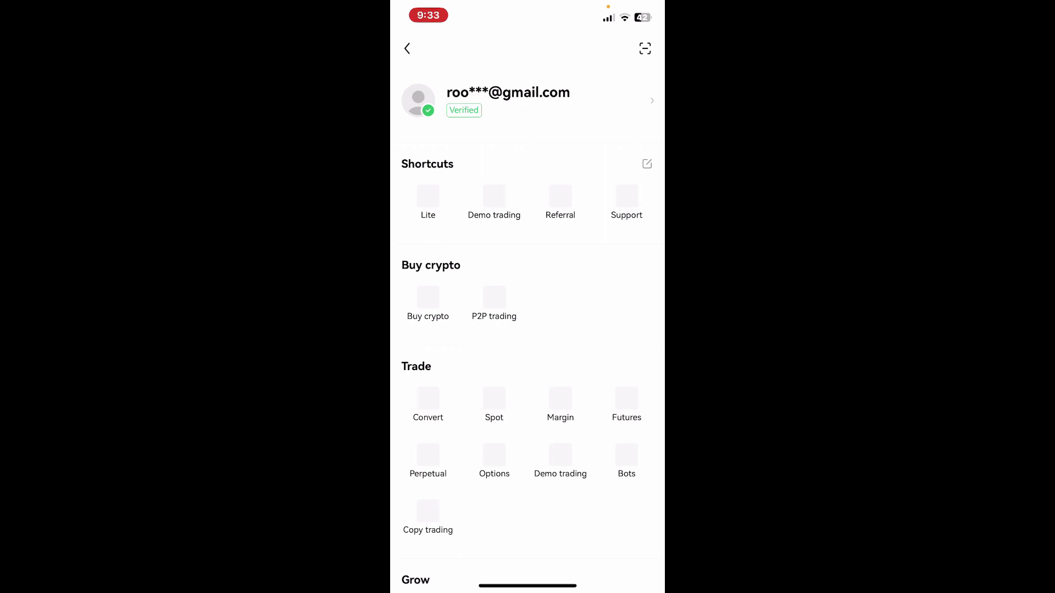
{"action": "left_click", "coordinate": [508, 99]}
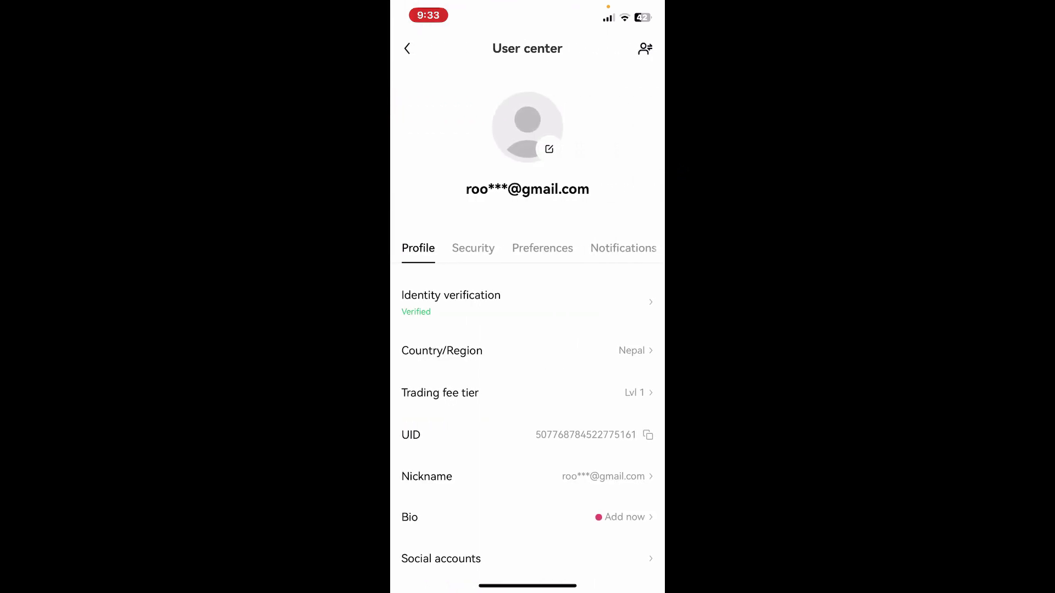
{"action": "mouse_move", "coordinate": [577, 248]}
{"action": "left_mouse_down"}
{"action": "mouse_move", "coordinate": [520, 247]}
{"action": "mouse_move", "coordinate": [577, 248]}
{"action": "left_mouse_up"}
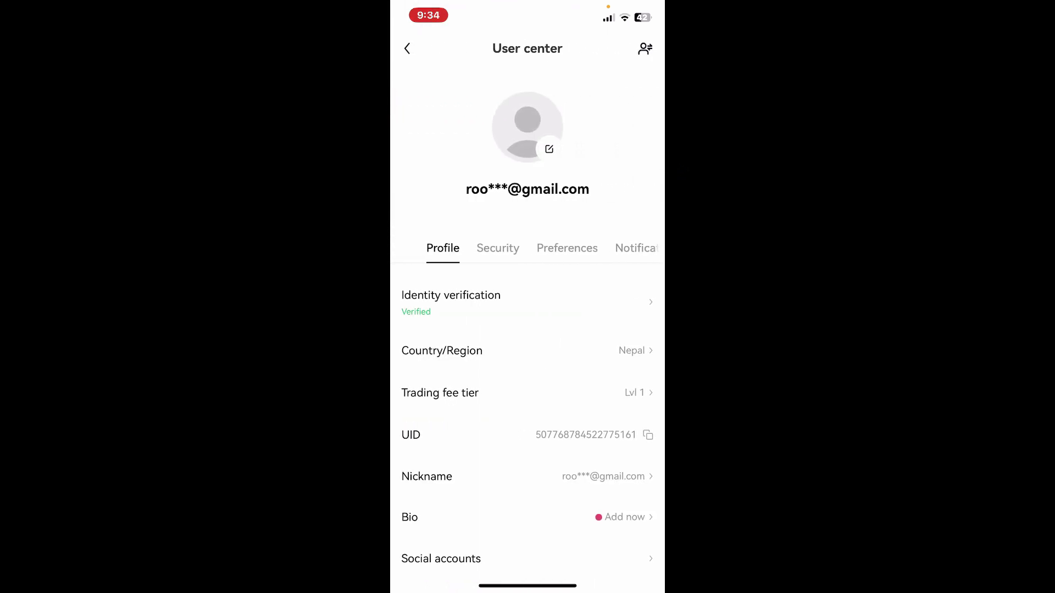
{"action": "left_click", "coordinate": [619, 247]}
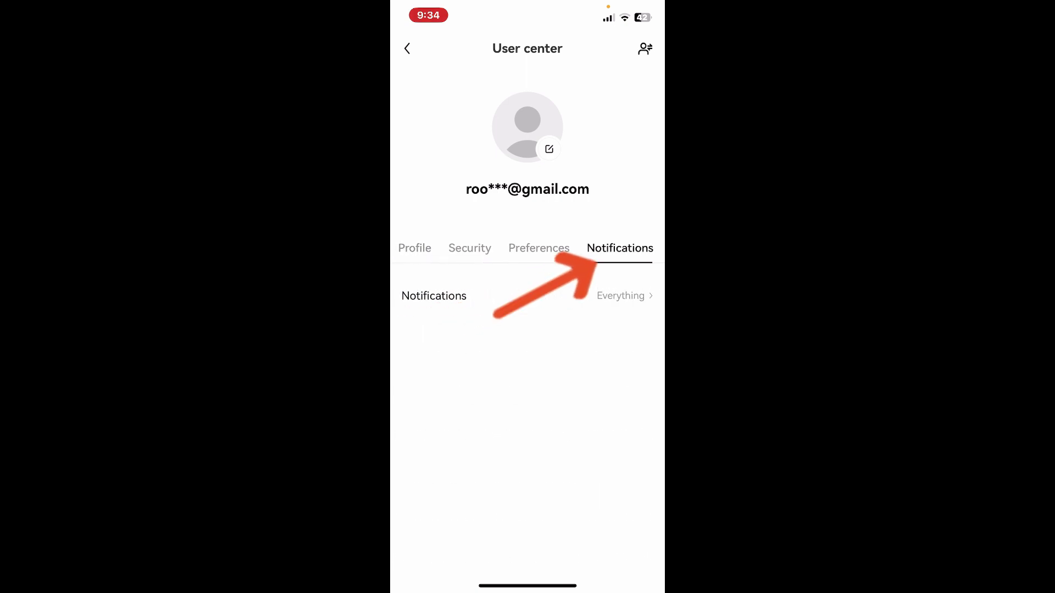
{"action": "left_click", "coordinate": [528, 295]}
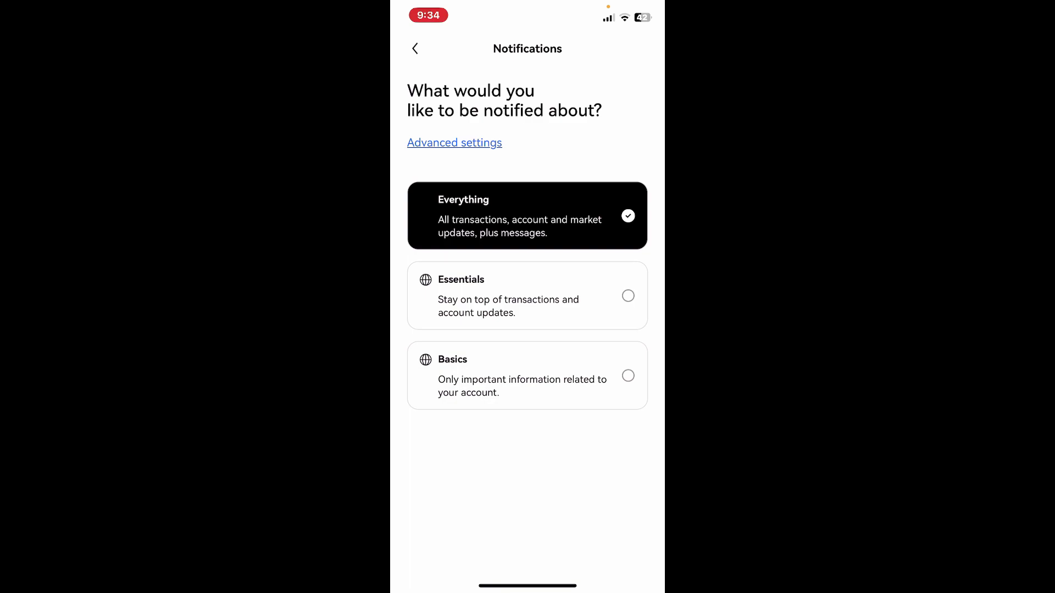
- In Advanced settings, switch off Move assets, Trade, Grow, Account updates, New features, Product announcements and Price alerts
{"action": "left_click", "coordinate": [454, 142]}
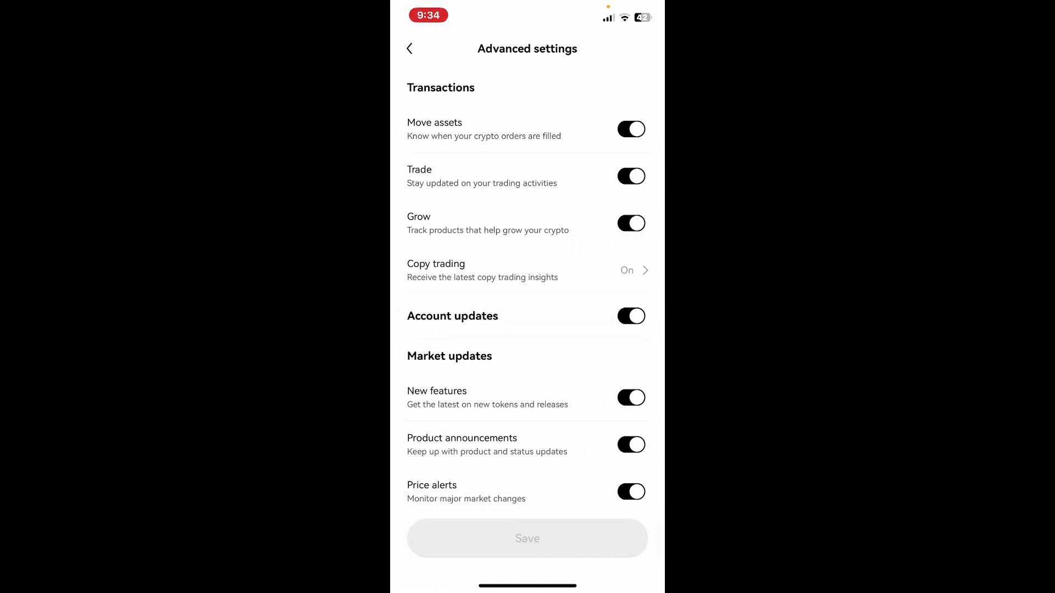
{"action": "left_click", "coordinate": [631, 129]}
{"action": "left_click", "coordinate": [631, 177]}
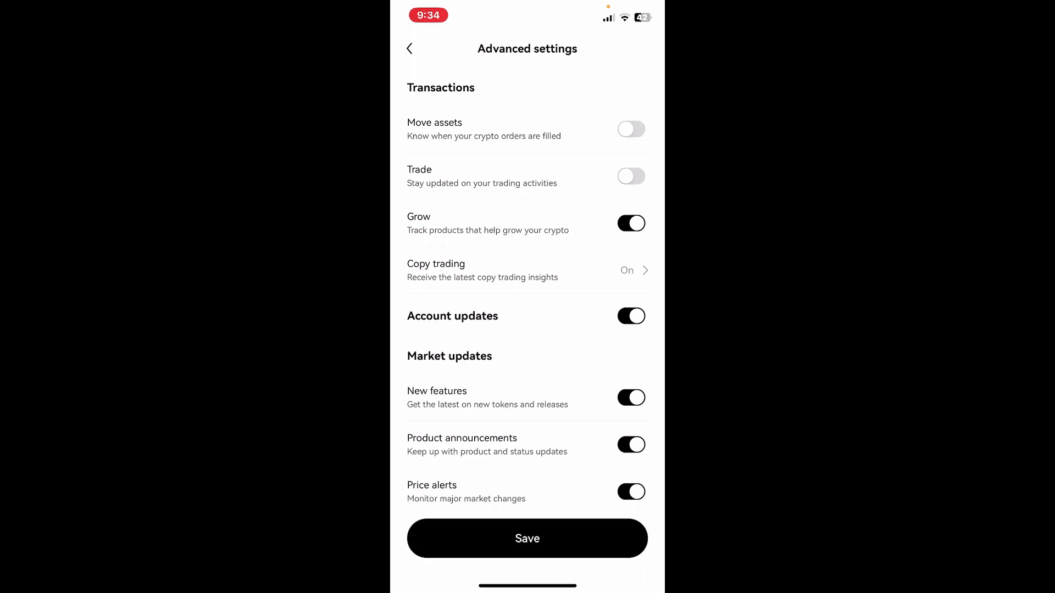
{"action": "left_click", "coordinate": [631, 224]}
{"action": "left_click", "coordinate": [631, 316]}
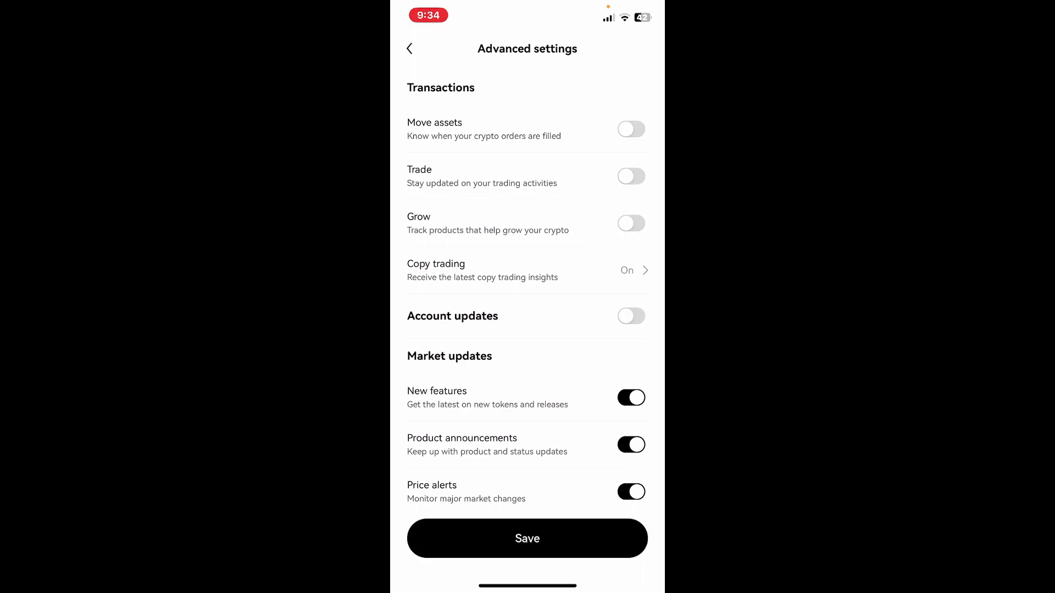
{"action": "left_click", "coordinate": [631, 397]}
{"action": "left_click", "coordinate": [631, 444]}
{"action": "left_click", "coordinate": [631, 491]}
{"action": "scroll", "coordinate": [527, 330], "scroll_direction": "down", "scroll_amount": 2}
{"action": "scroll", "coordinate": [528, 281], "scroll_direction": "up", "scroll_amount": 2}
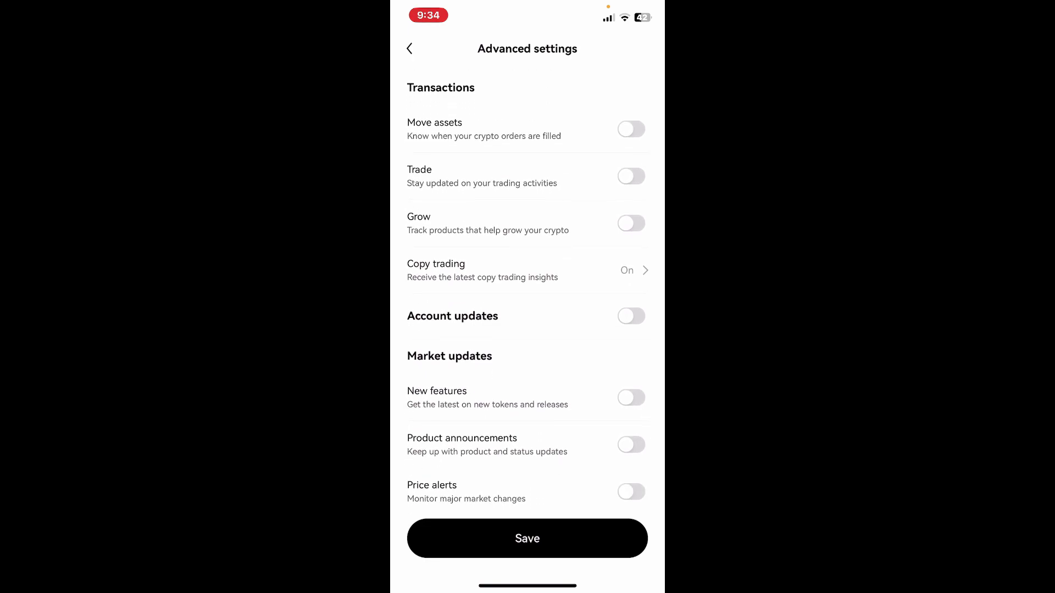
{"action": "scroll", "coordinate": [528, 330], "scroll_direction": "down", "scroll_amount": 2}
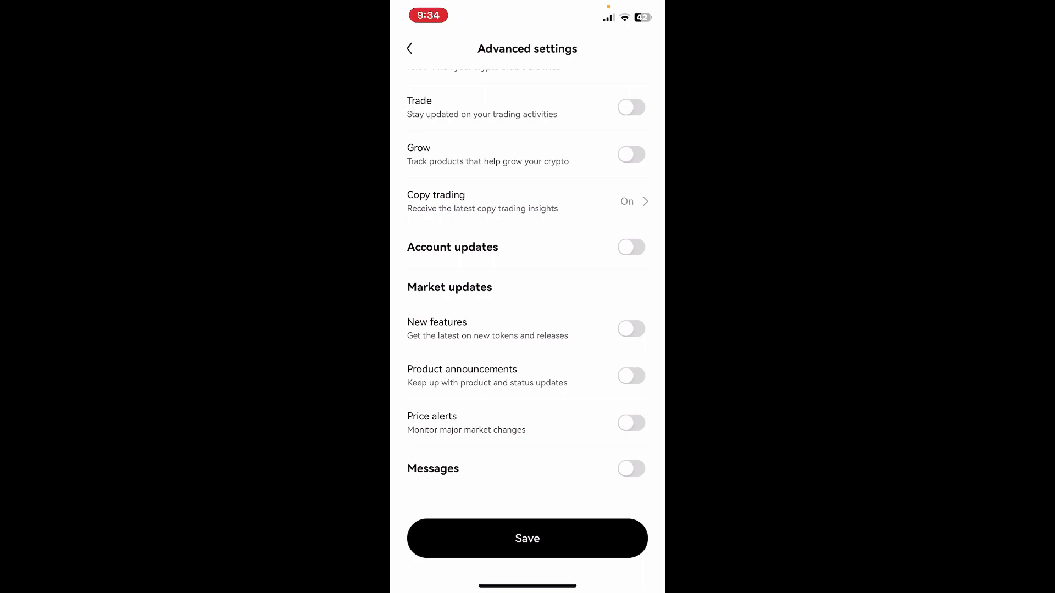
{"action": "scroll", "coordinate": [528, 289], "scroll_direction": "up", "scroll_amount": 2}
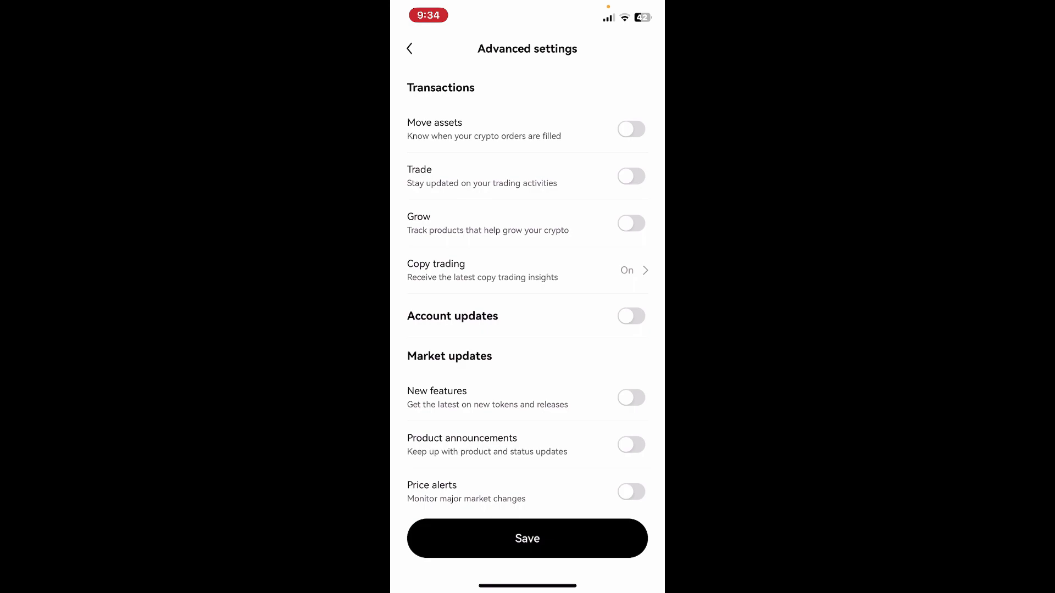
- Save the notification settings, go back to the Exchange home screen and refresh it
{"action": "left_click", "coordinate": [528, 538]}
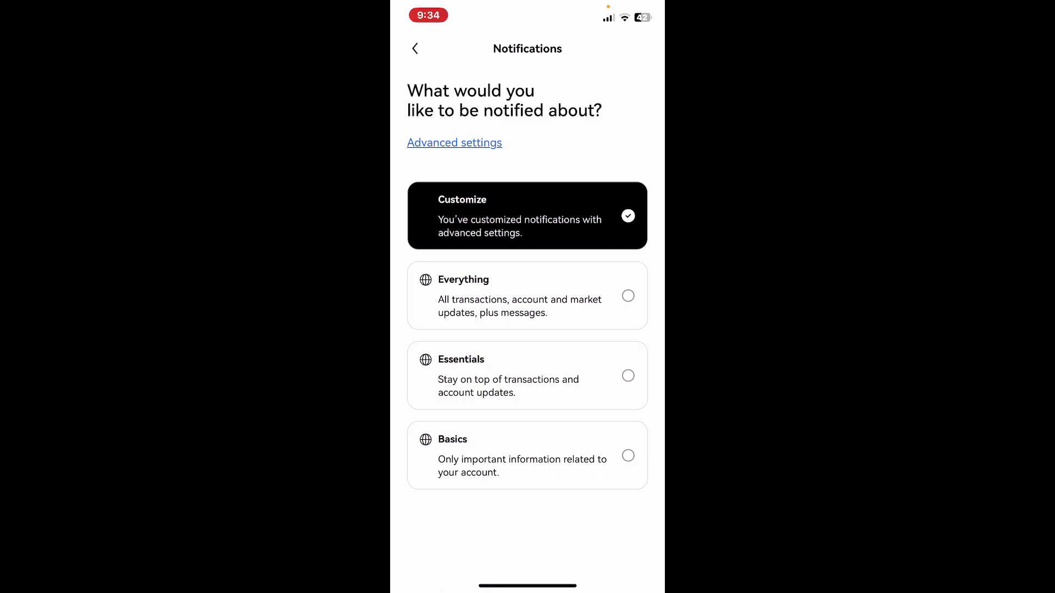
{"action": "left_click", "coordinate": [415, 47]}
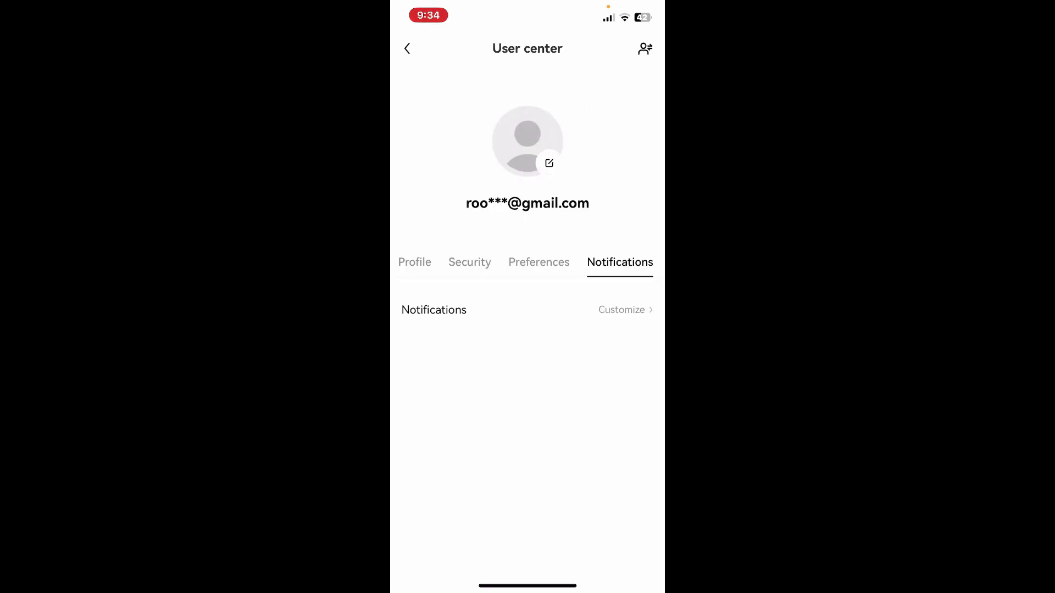
{"action": "left_click", "coordinate": [405, 47]}
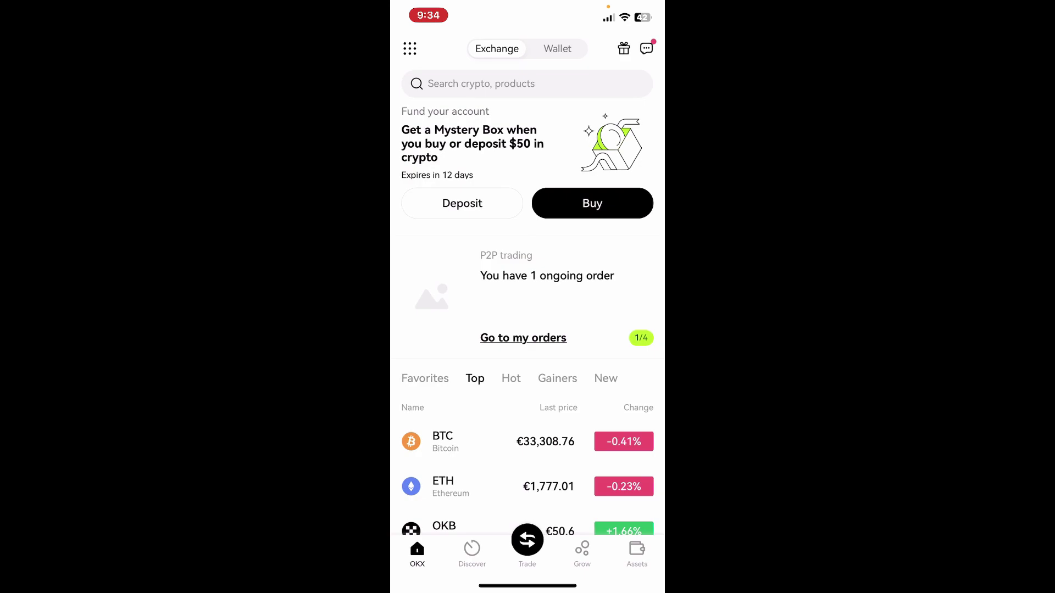
{"action": "left_click_drag", "start_coordinate": [527, 248], "coordinate": [527, 313]}
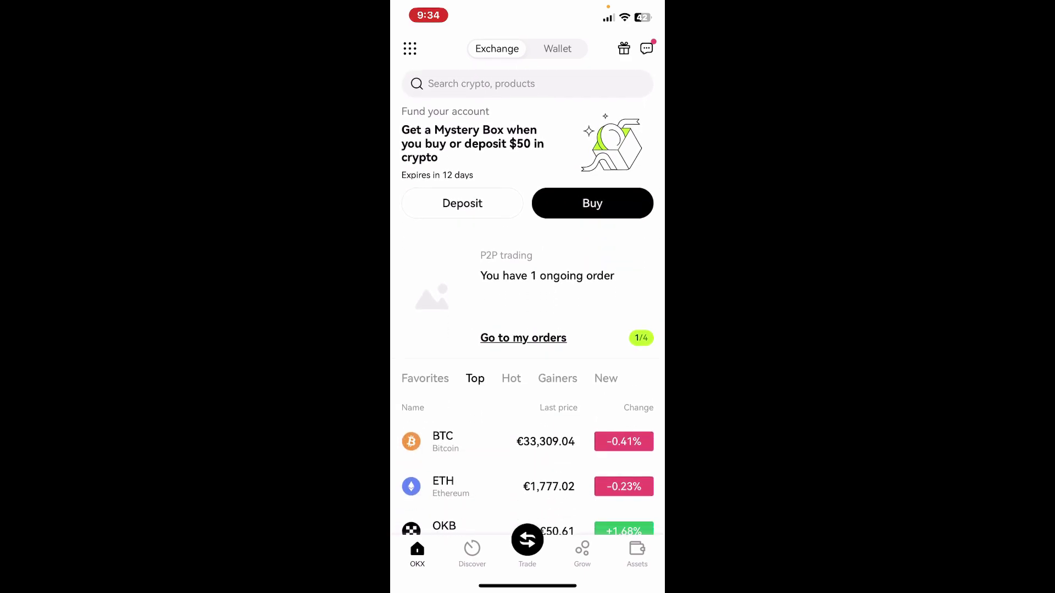
{"action": "left_click_drag", "start_coordinate": [528, 585], "coordinate": [528, 330]}
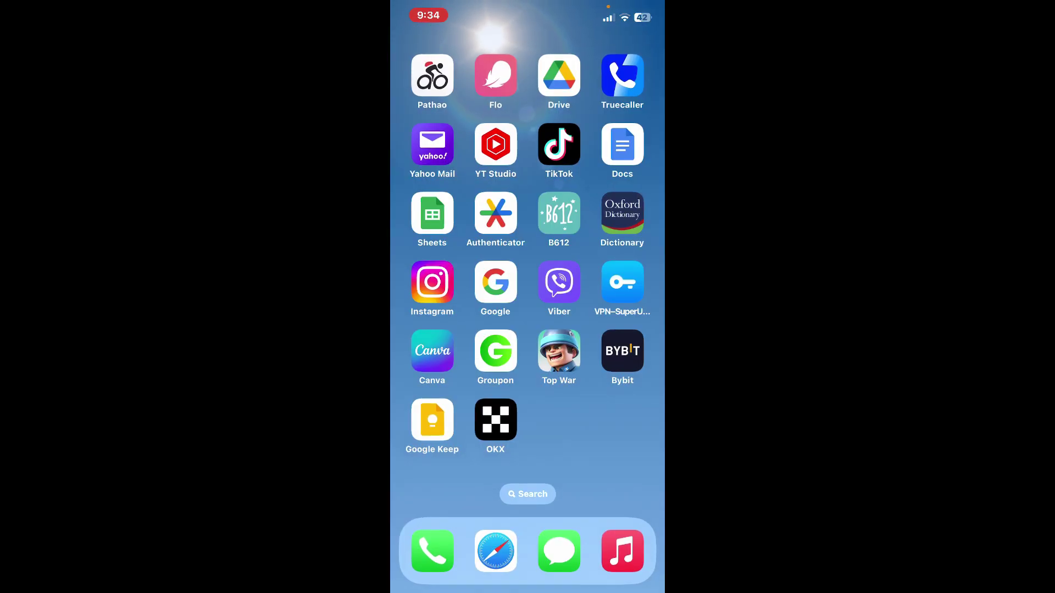